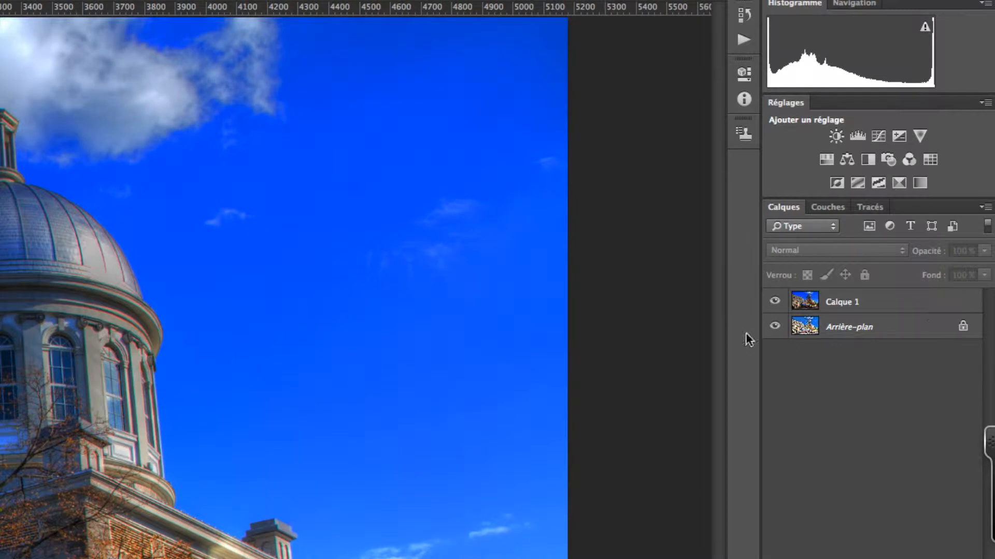
Compare the two HDR versions by hiding Calque 1 over Arrière-plan, then showing it again with Calque 1 selected.
left_click(776, 305)
left_click(891, 333)
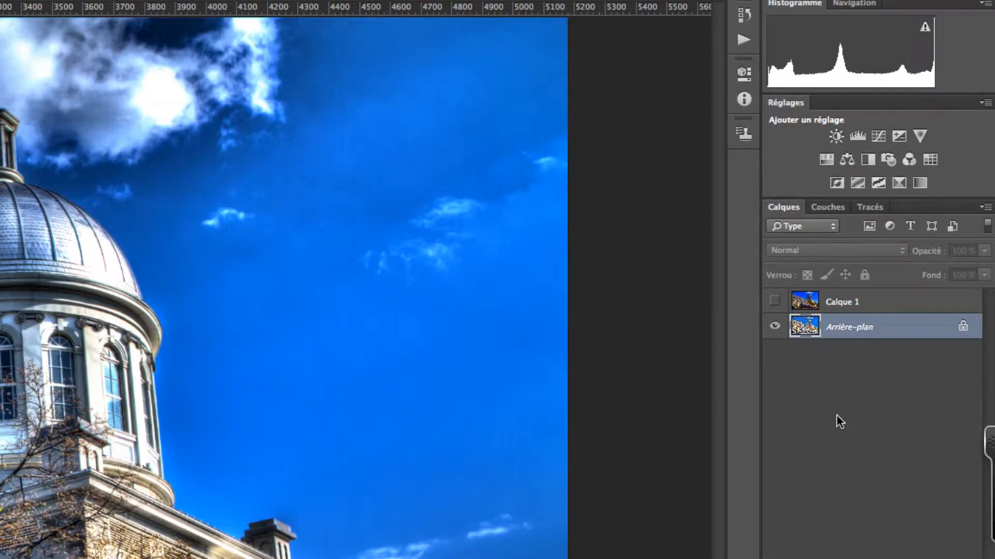
left_click(880, 303)
left_click(774, 301)
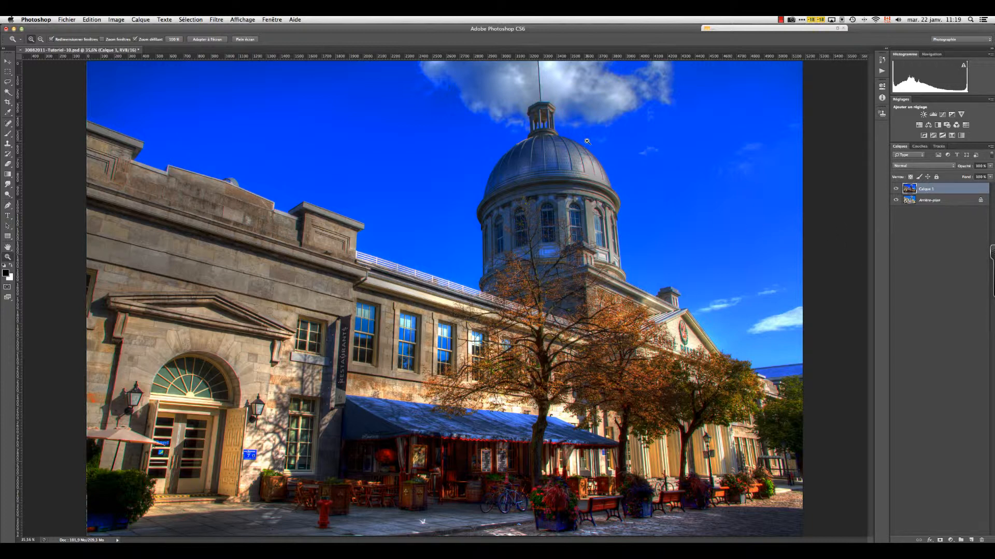
Add a layer mask to Calque 1 that hides the whole layer (Tout masquer).
left_click(142, 20)
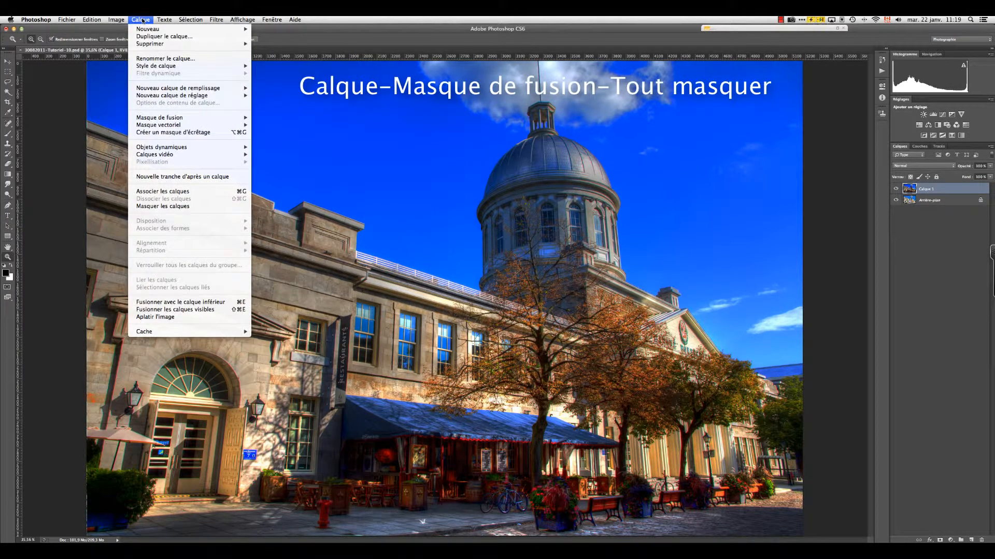
mouse_move(221, 119)
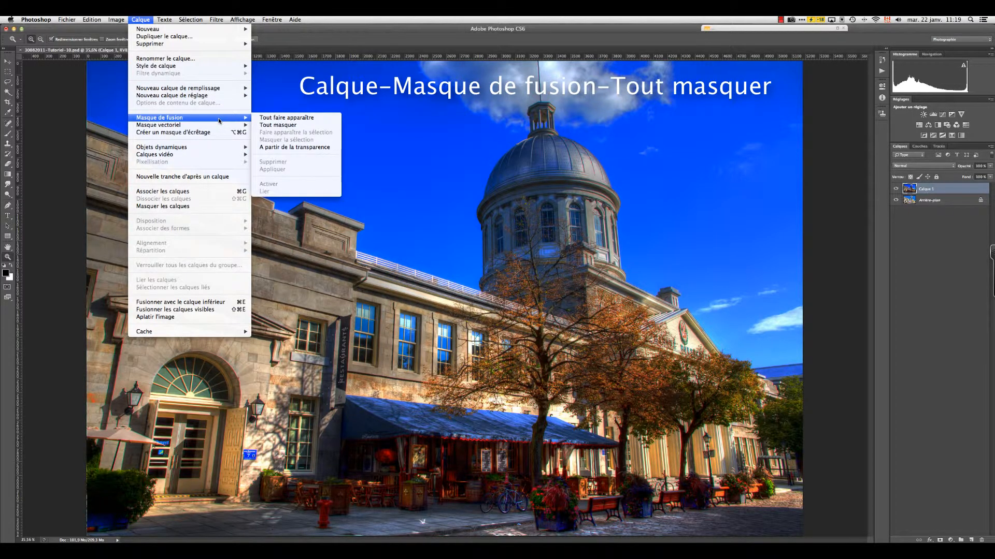
left_click(326, 129)
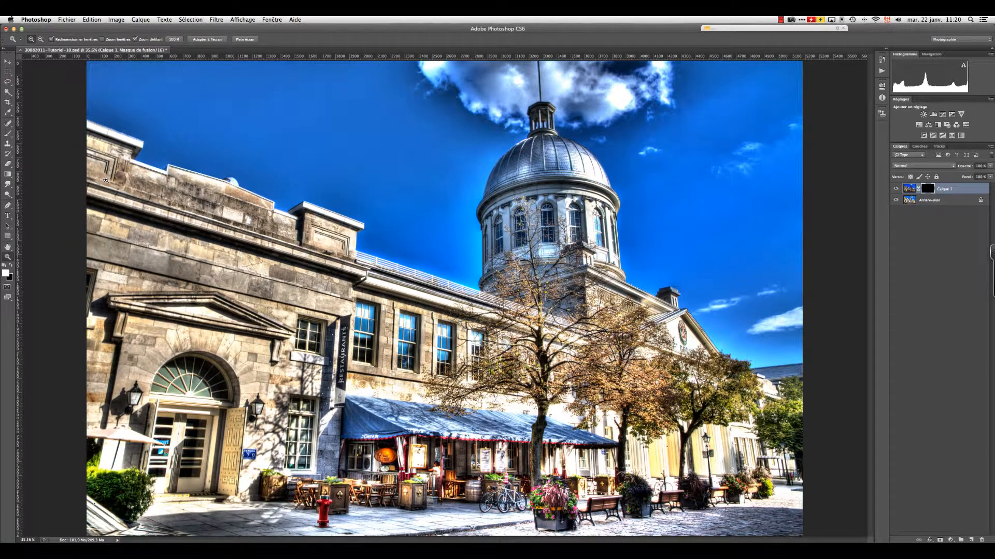
Paint white on Calque 1's mask with a large brush over the open sky and clouds, staying clear of the buildings.
left_click(8, 136)
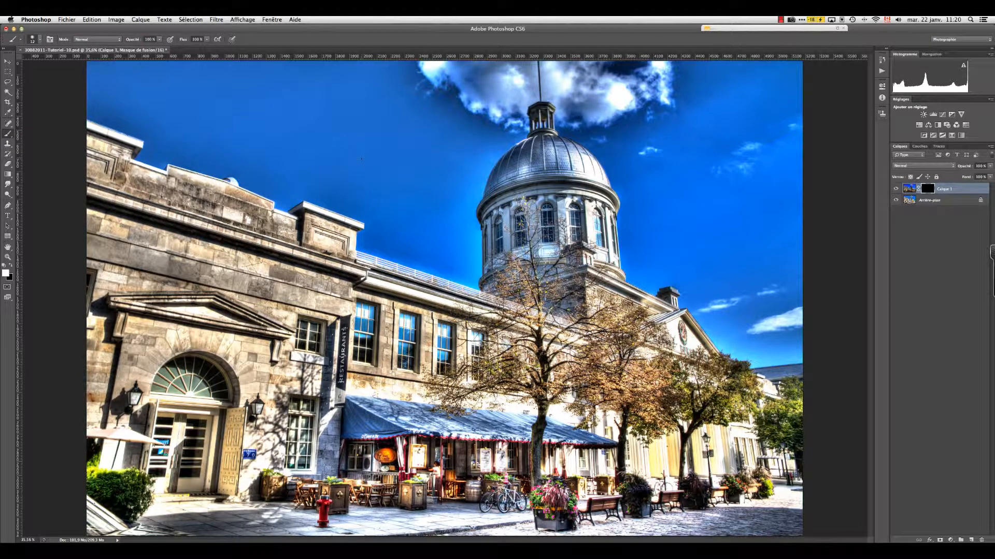
mouse_move(361, 159)
left_mouse_down()
mouse_move(396, 157)
mouse_move(385, 135)
mouse_move(400, 246)
left_mouse_up()
mouse_move(377, 143)
left_mouse_down()
mouse_move(330, 119)
mouse_move(339, 133)
mouse_move(414, 133)
mouse_move(406, 124)
mouse_move(423, 100)
mouse_move(96, 74)
mouse_move(334, 144)
mouse_move(404, 185)
mouse_move(441, 114)
mouse_move(465, 97)
mouse_move(438, 67)
left_mouse_up()
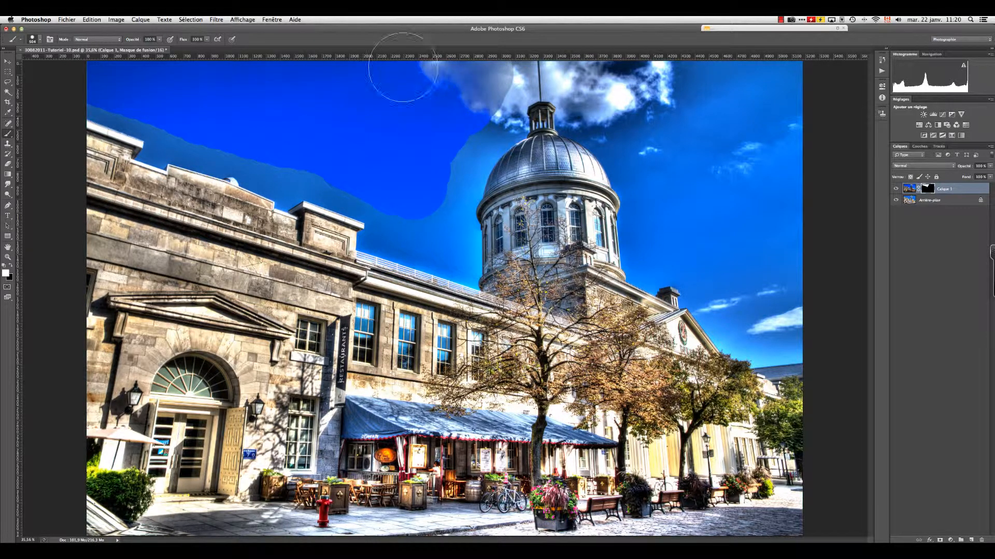
mouse_move(648, 77)
left_mouse_down()
mouse_move(606, 101)
mouse_move(652, 143)
mouse_move(671, 199)
mouse_move(766, 306)
mouse_move(782, 233)
mouse_move(779, 114)
mouse_move(814, 77)
mouse_move(643, 85)
left_mouse_up()
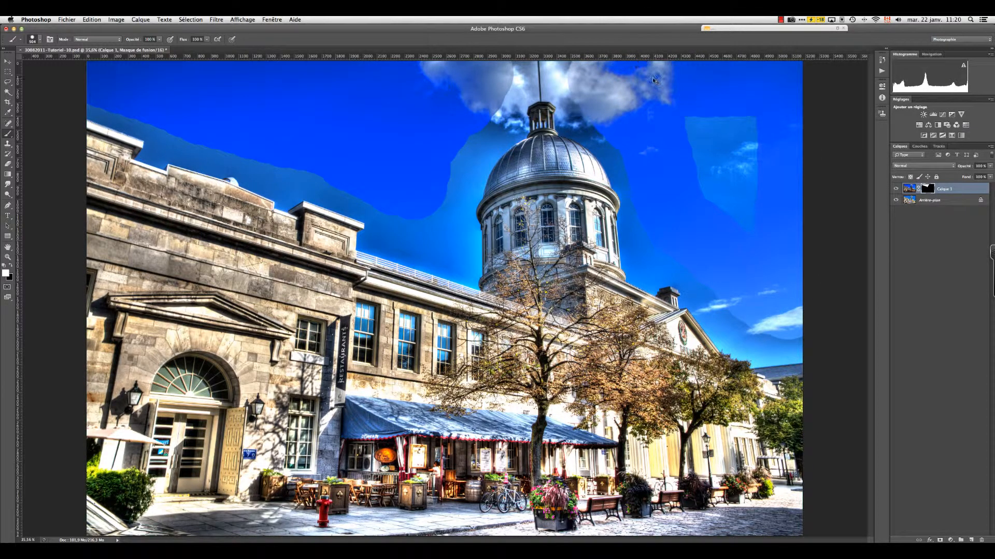
mouse_move(717, 135)
left_mouse_down()
mouse_move(765, 228)
mouse_move(761, 121)
mouse_move(750, 100)
mouse_move(652, 114)
mouse_move(611, 88)
left_mouse_up()
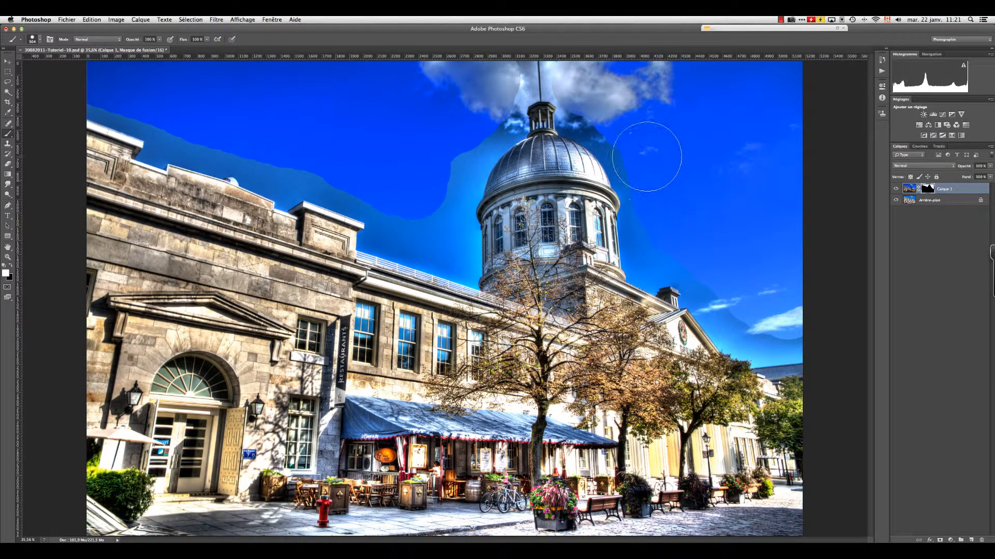
Shrink the brush and paint white on the mask over the sky between the spire and the clouds to its right.
mouse_move(656, 148)
left_mouse_down()
mouse_move(631, 151)
mouse_move(636, 185)
mouse_move(676, 21)
mouse_move(673, 30)
mouse_move(648, 22)
left_mouse_up()
left_click_drag(618, 103, 618, 100)
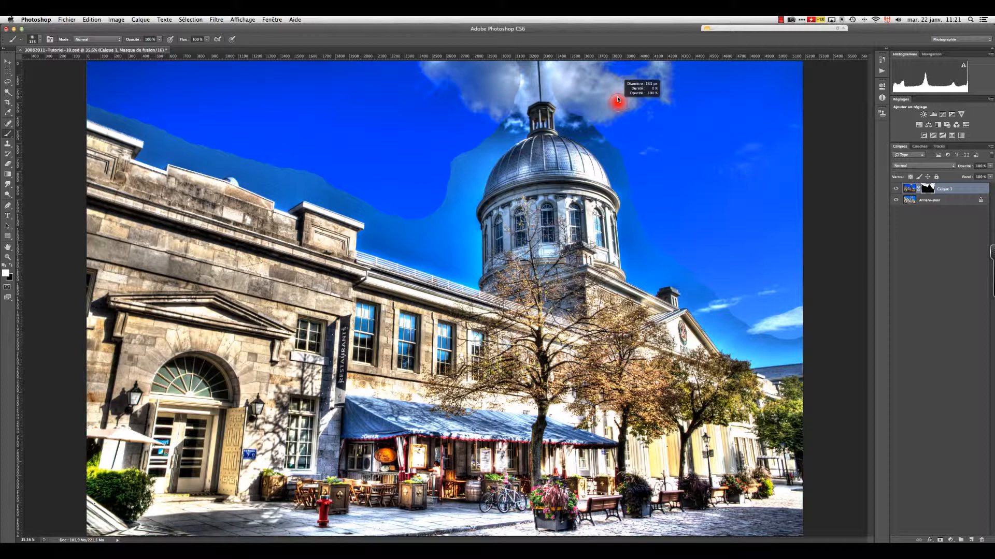
left_click_drag(617, 99, 618, 99)
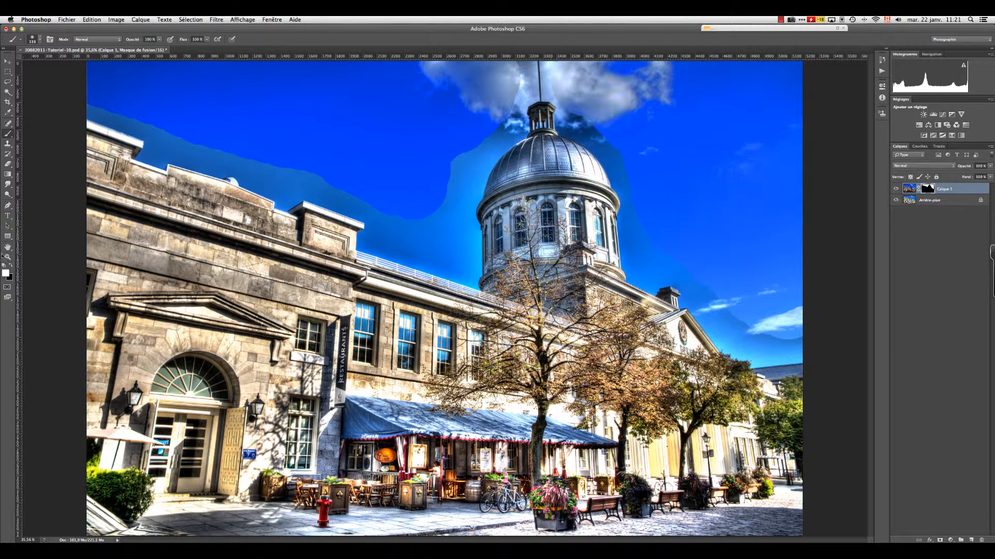
left_click(9, 258)
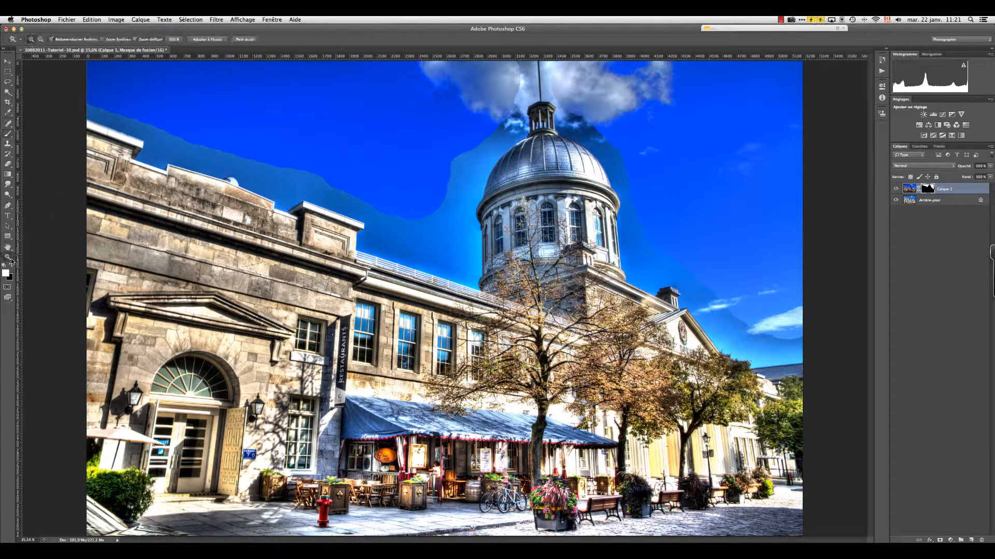
left_click(540, 102)
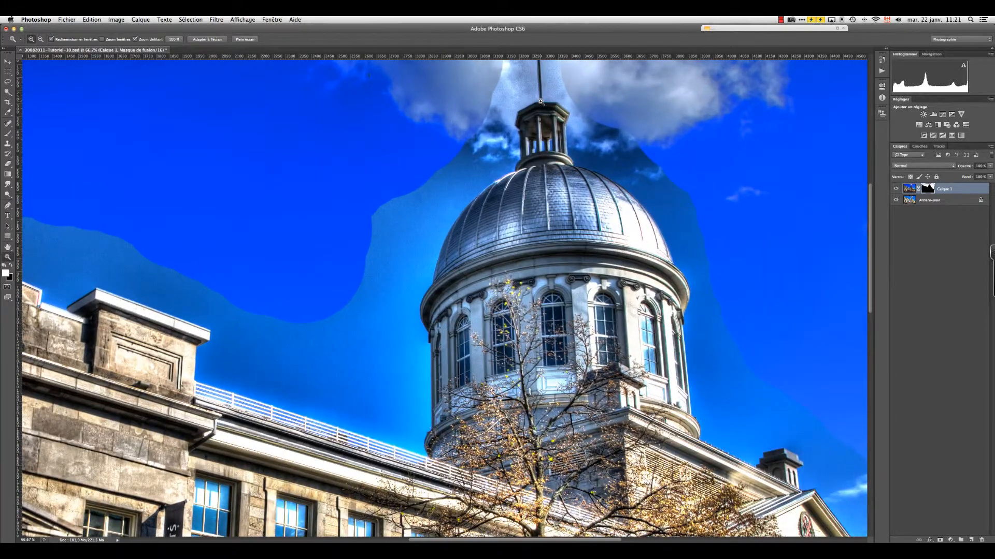
double_click(540, 102)
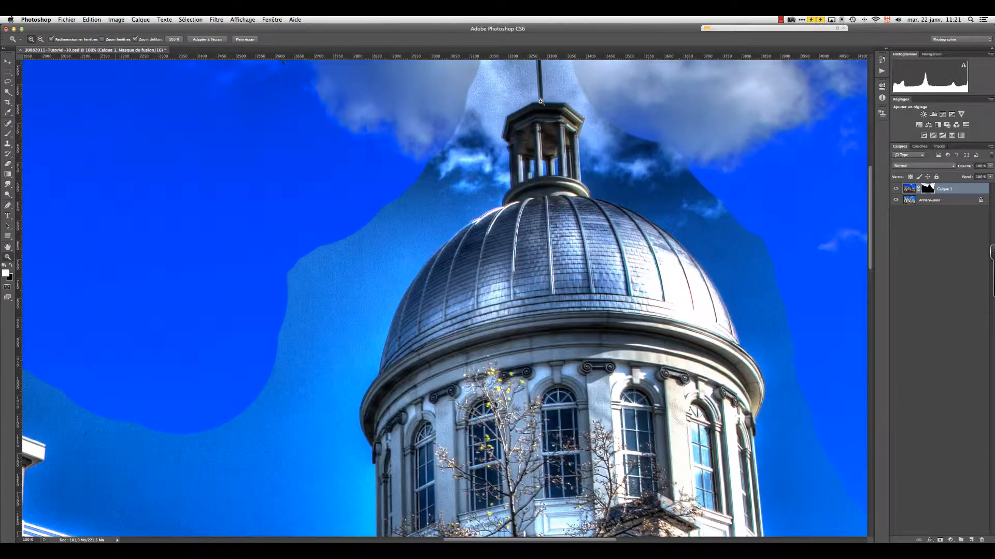
key("h")
left_click_drag(550, 175, 500, 213)
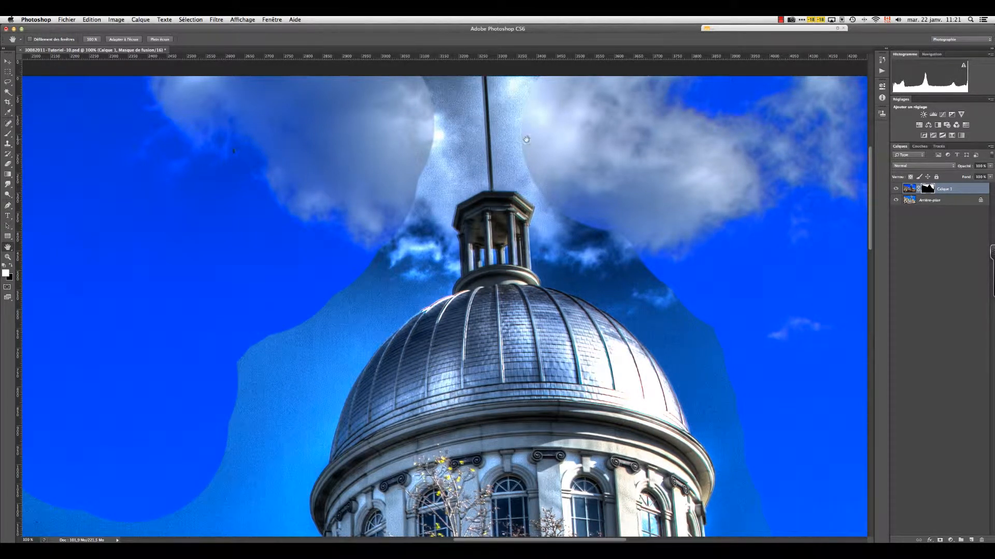
right_click(561, 136)
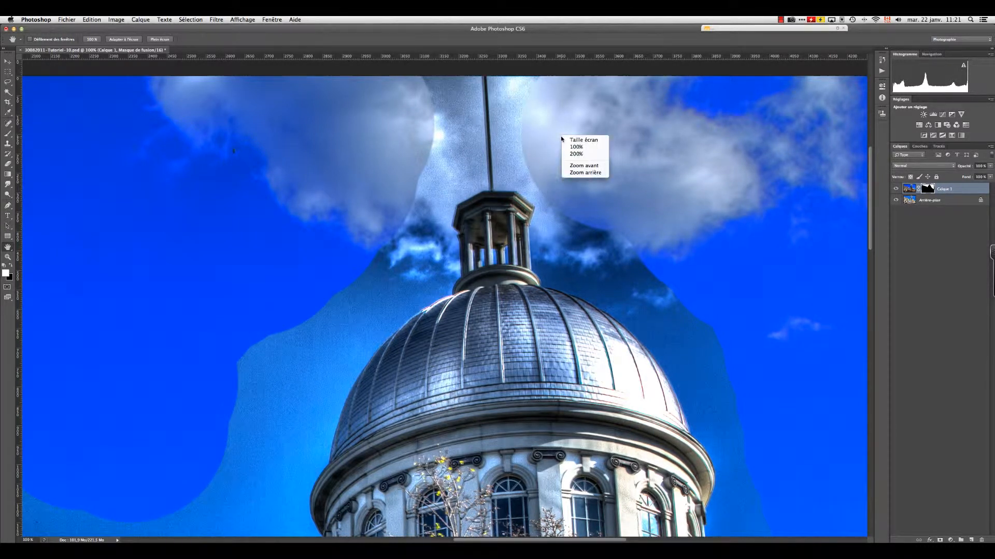
left_click(8, 133)
mouse_move(585, 141)
left_mouse_down()
mouse_move(567, 136)
mouse_move(576, 141)
left_mouse_up()
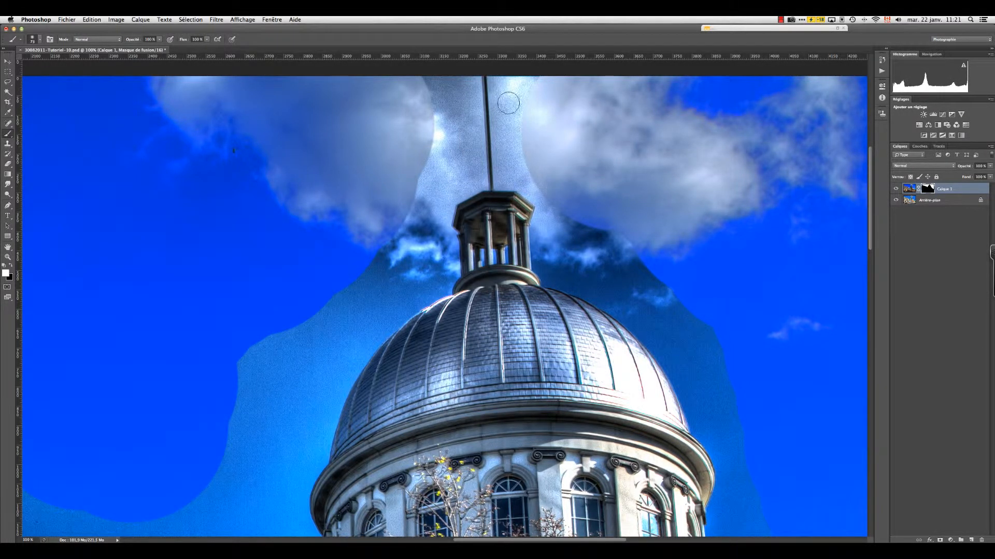
mouse_move(506, 95)
left_mouse_down()
mouse_move(501, 88)
mouse_move(533, 81)
mouse_move(500, 87)
mouse_move(505, 141)
left_mouse_up()
left_click_drag(505, 178, 502, 193)
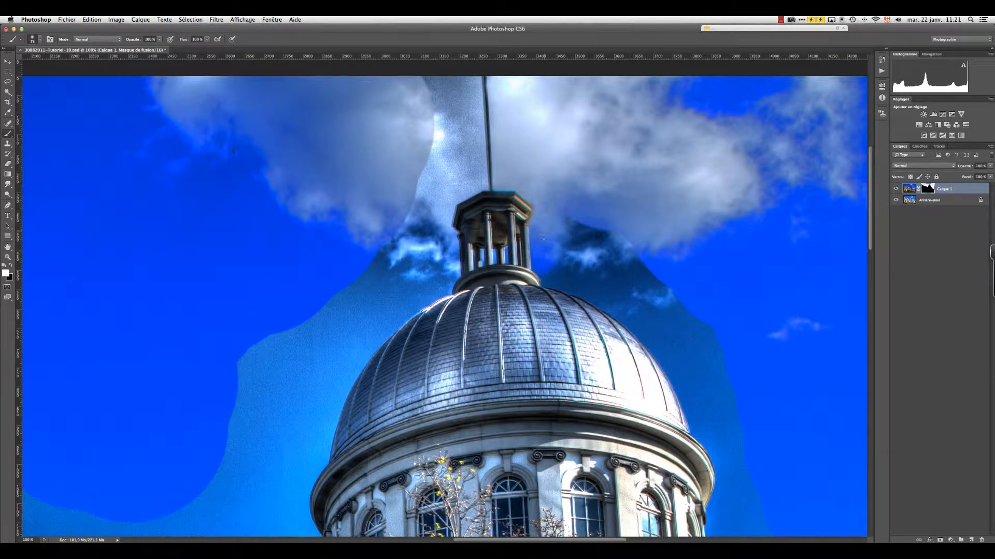
Paint white on the mask over the remaining sky along the right side of the dome and its windowed drum.
mouse_move(544, 250)
left_mouse_down()
mouse_move(548, 271)
mouse_move(612, 294)
mouse_move(645, 332)
mouse_move(631, 312)
mouse_move(711, 430)
mouse_move(668, 326)
mouse_move(590, 265)
mouse_move(573, 212)
mouse_move(661, 250)
mouse_move(614, 268)
mouse_move(652, 279)
mouse_move(735, 333)
mouse_move(694, 320)
mouse_move(725, 389)
mouse_move(671, 322)
mouse_move(730, 393)
mouse_move(677, 356)
left_mouse_up()
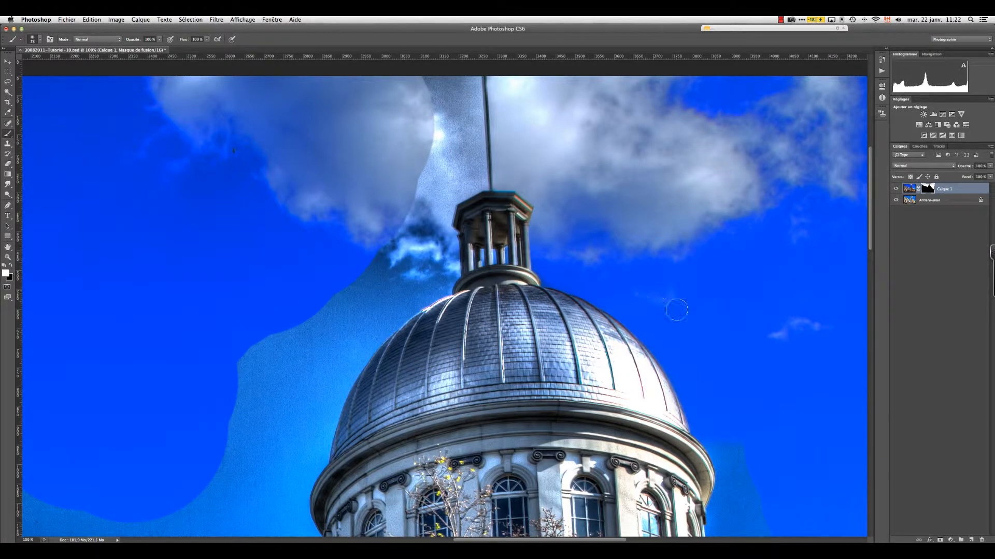
key("space")
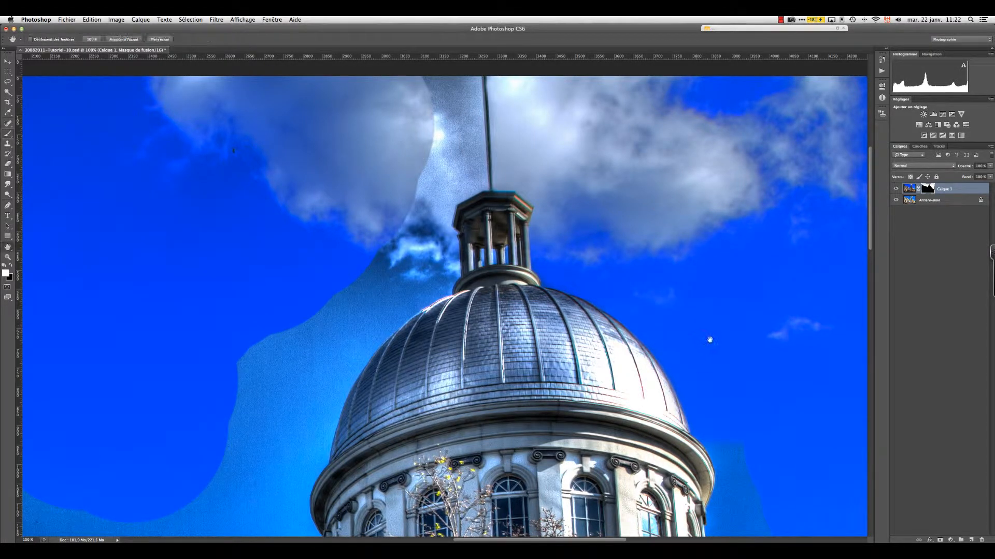
left_click_drag(710, 339, 596, 187)
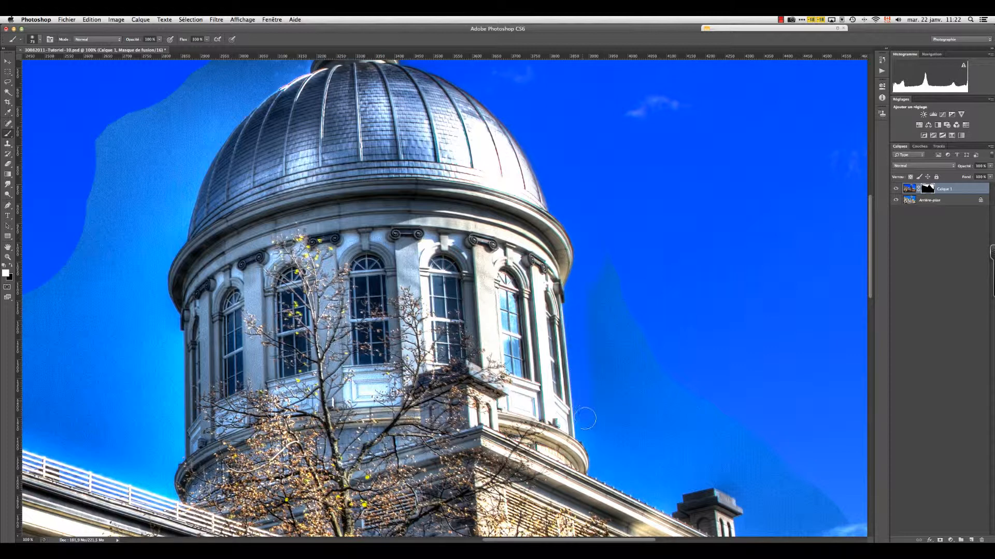
mouse_move(585, 418)
left_mouse_down()
mouse_move(606, 271)
mouse_move(605, 352)
mouse_move(622, 283)
mouse_move(627, 336)
mouse_move(619, 440)
left_mouse_up()
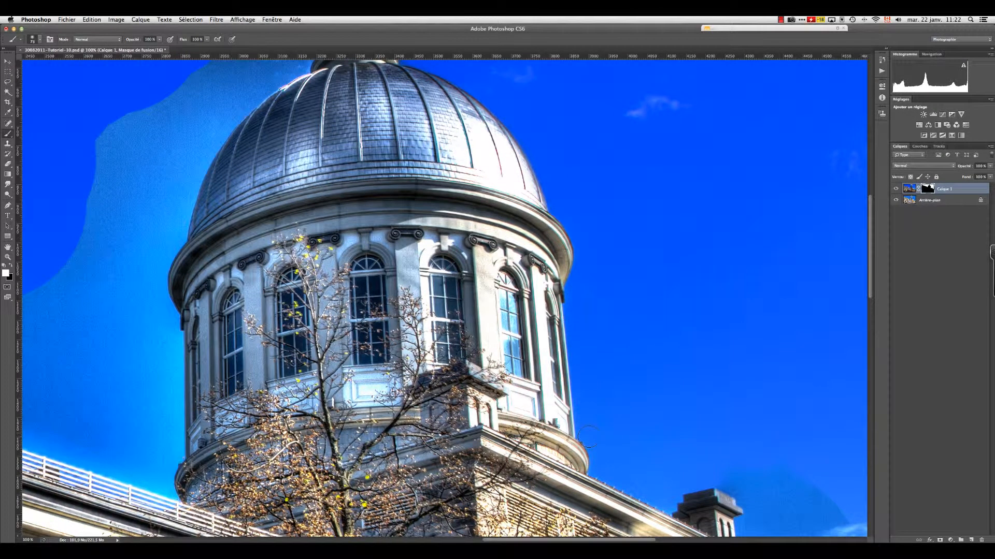
mouse_move(588, 437)
left_mouse_down()
mouse_move(573, 457)
mouse_move(571, 407)
mouse_move(553, 393)
mouse_move(580, 406)
left_mouse_up()
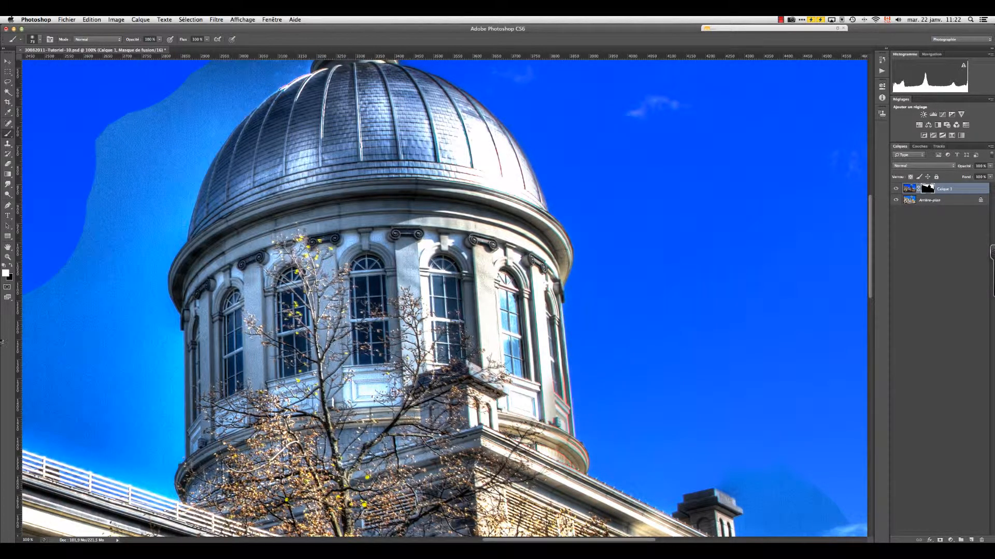
Paint black on the mask over the spill on the drum's lower right edge, then restore white as the foreground colour.
left_click(11, 267)
mouse_move(558, 410)
left_mouse_down()
mouse_move(574, 460)
mouse_move(562, 465)
left_mouse_up()
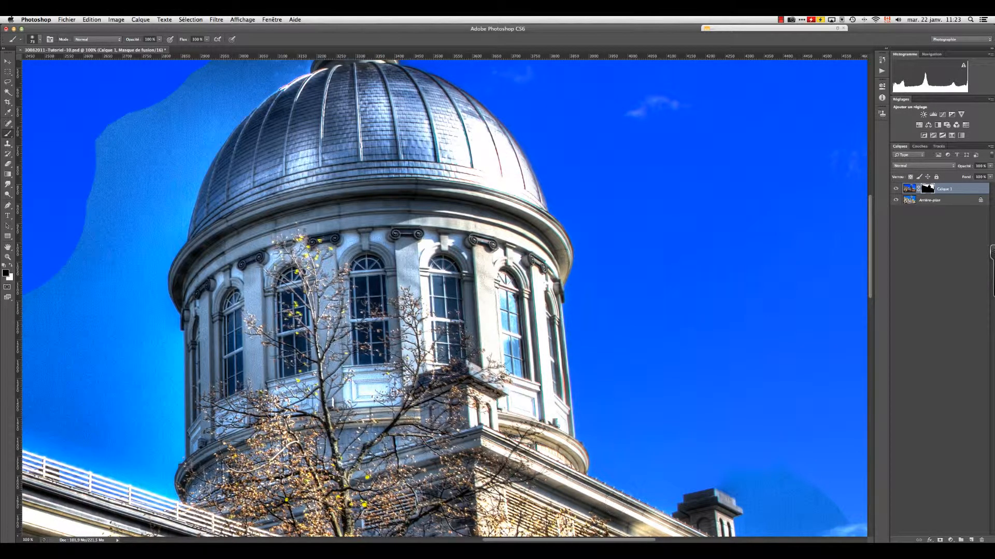
left_click(12, 265)
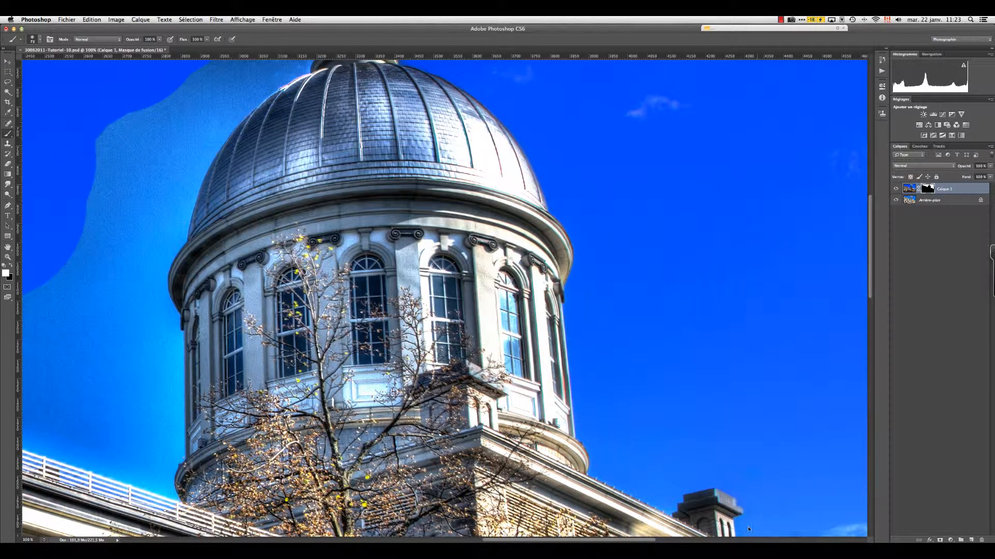
Paint white on the mask over the sky and clouds to the right of the pediment, then fit the whole image in view.
key("h")
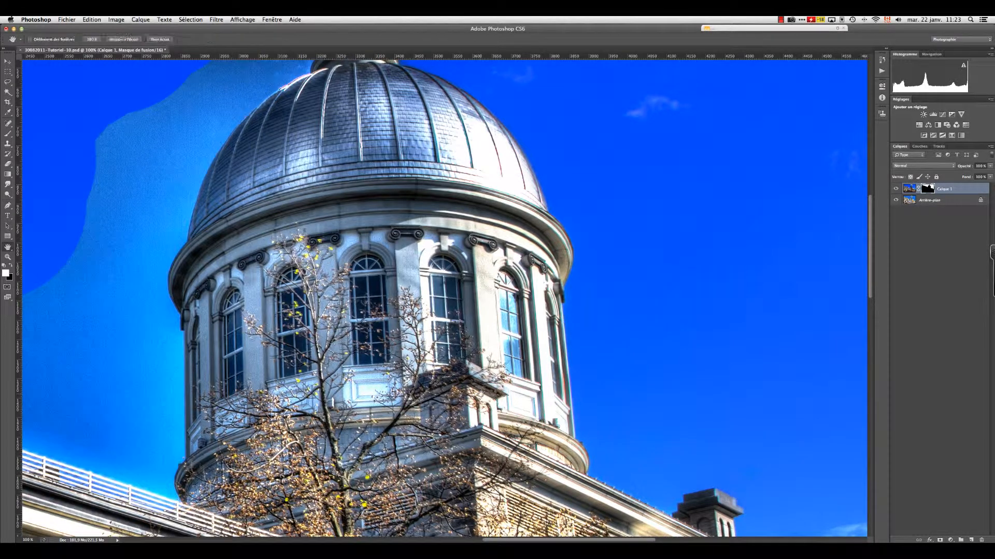
left_click_drag(595, 422, 463, 219)
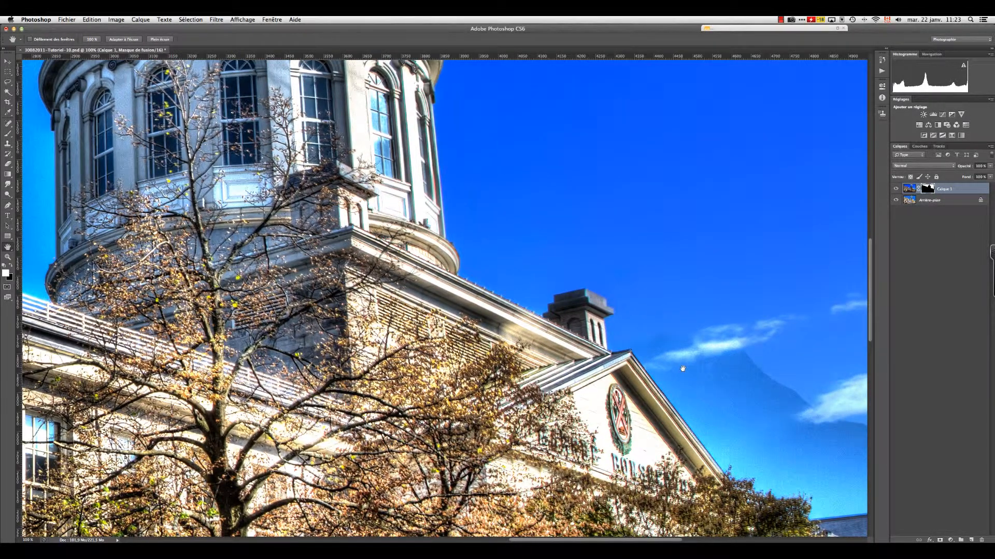
key("b")
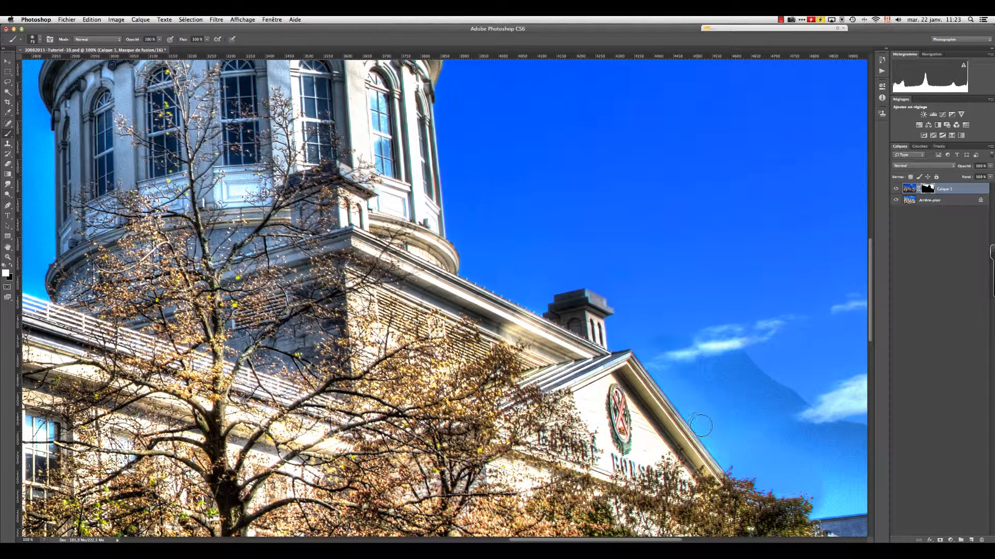
mouse_move(700, 426)
left_mouse_down()
mouse_move(734, 461)
mouse_move(792, 398)
mouse_move(751, 388)
mouse_move(721, 354)
mouse_move(732, 344)
mouse_move(690, 355)
mouse_move(698, 344)
mouse_move(654, 336)
mouse_move(684, 407)
left_mouse_up()
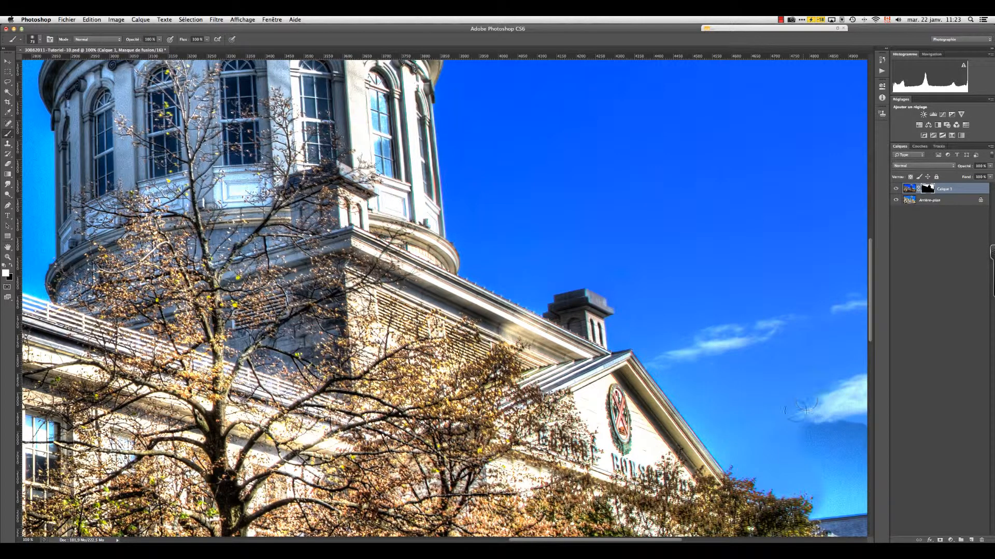
mouse_move(810, 411)
left_mouse_down()
mouse_move(772, 450)
mouse_move(747, 412)
left_mouse_up()
left_click(9, 258)
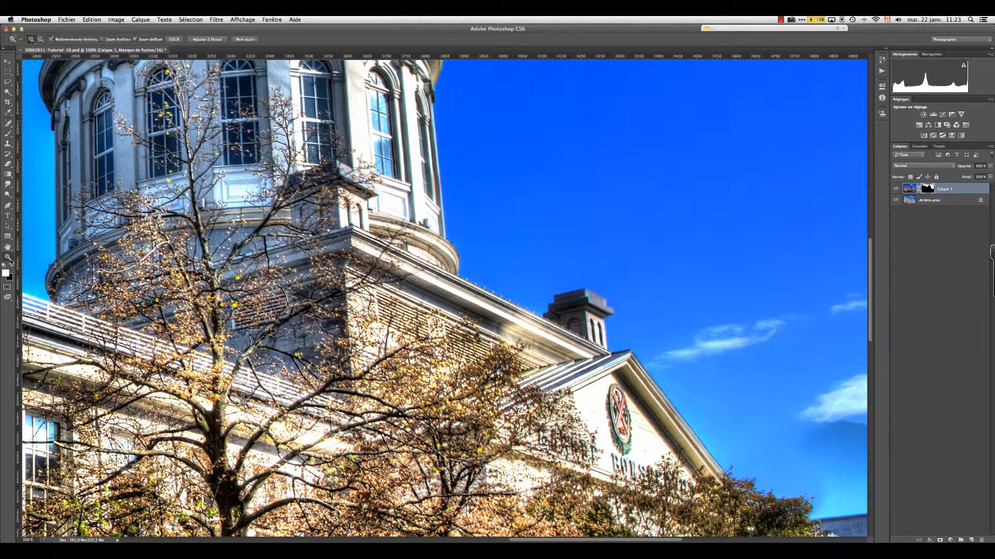
left_click(210, 41)
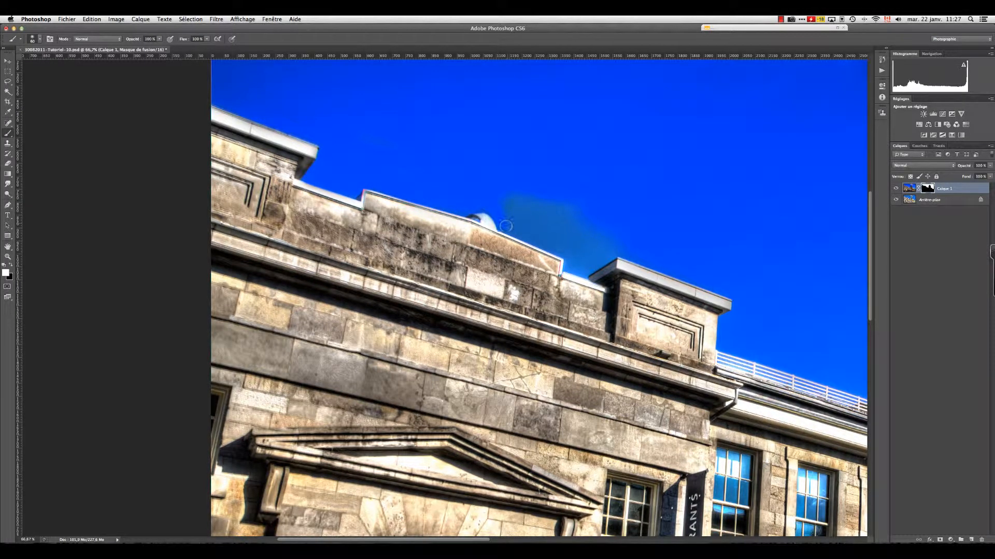
Paint white on the mask over the leftover sky patch above the left building's stone parapet, then fit the whole image in view.
left_click_drag(543, 242, 567, 252)
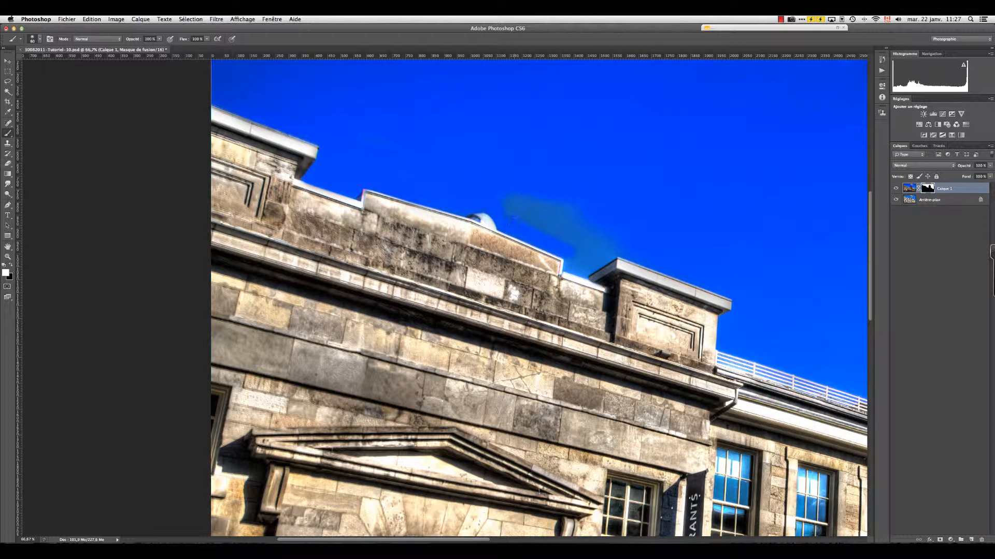
mouse_move(513, 218)
left_mouse_down()
mouse_move(540, 226)
mouse_move(556, 210)
mouse_move(581, 229)
left_mouse_up()
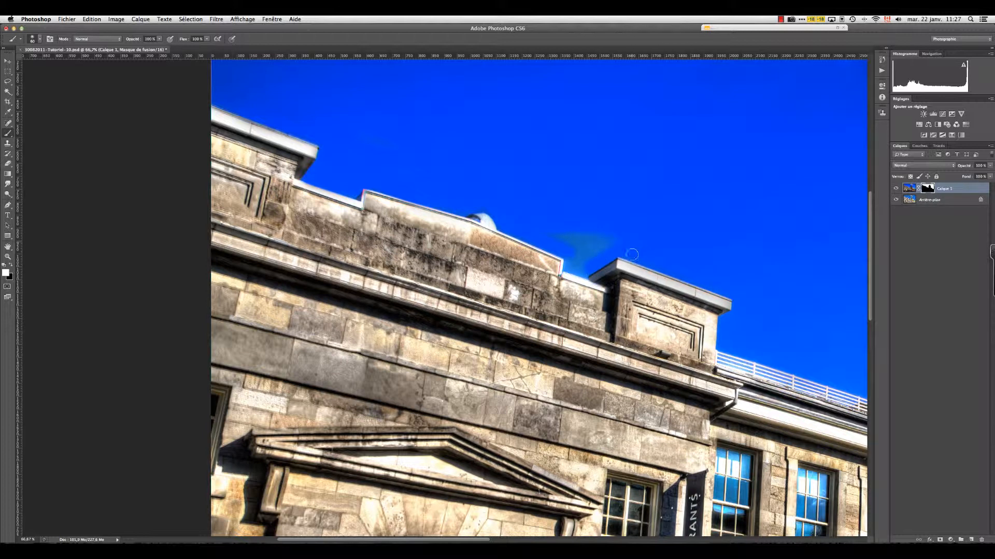
mouse_move(620, 240)
left_mouse_down()
mouse_move(551, 233)
mouse_move(585, 241)
mouse_move(568, 264)
left_mouse_up()
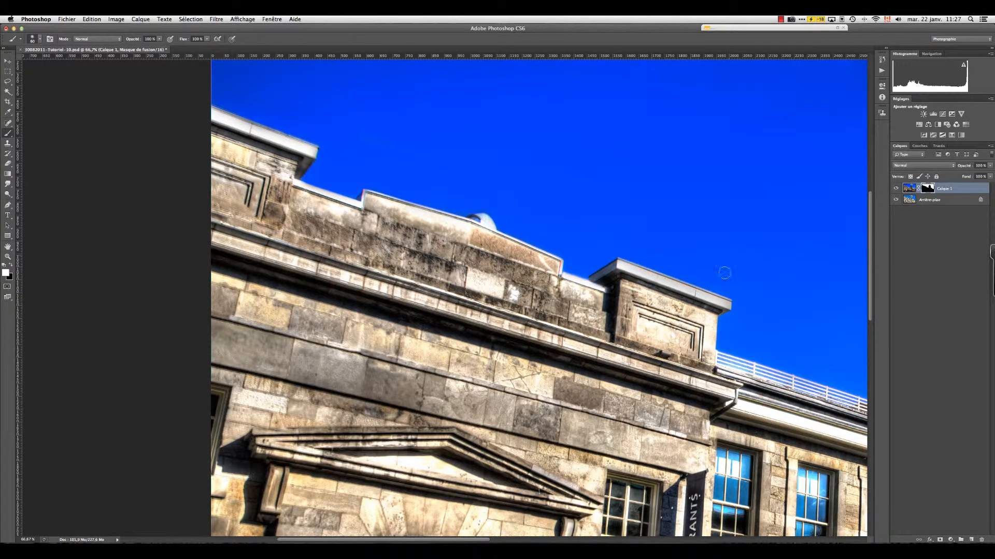
left_click(8, 257)
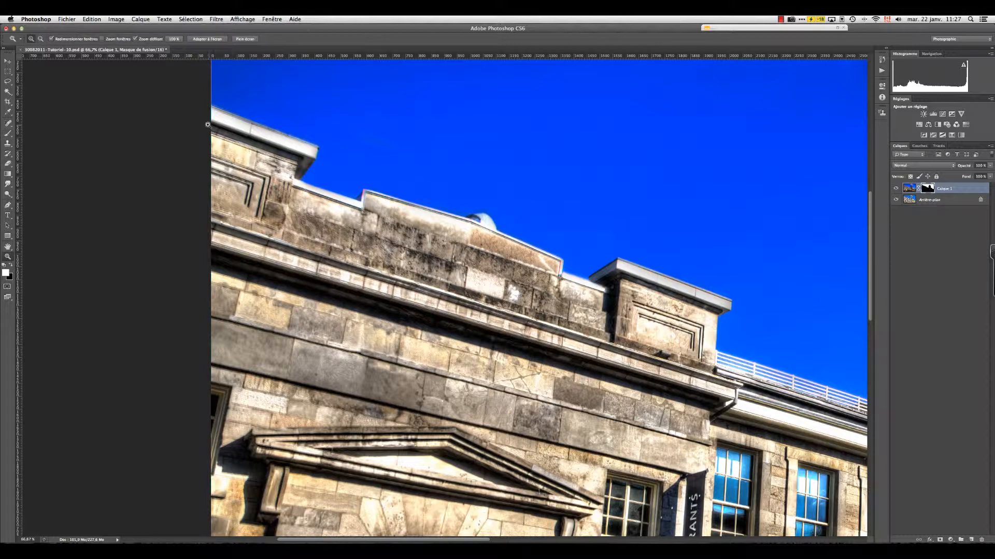
left_click(207, 40)
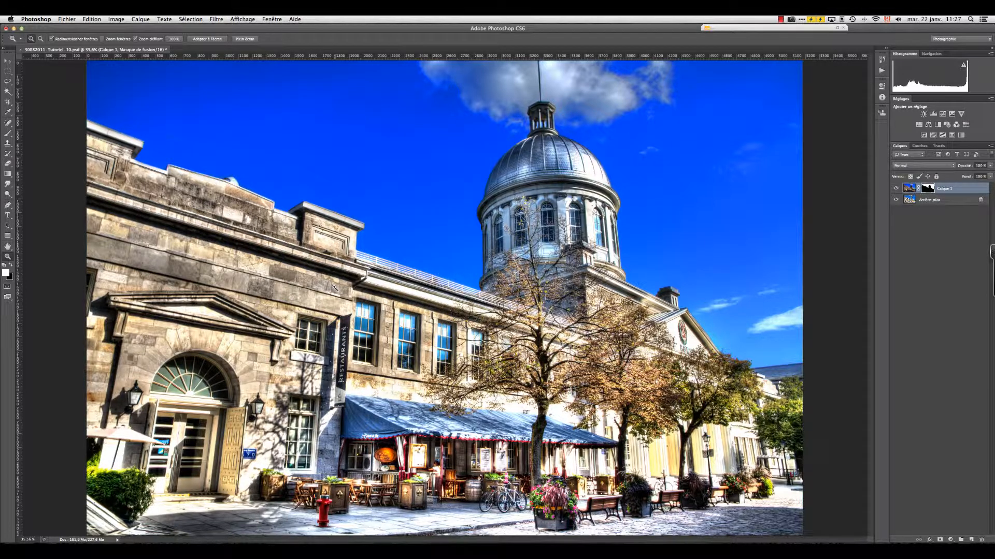
Toggle Calque 1's visibility off and on to compare the photo with and without the replaced sky.
left_click(896, 188)
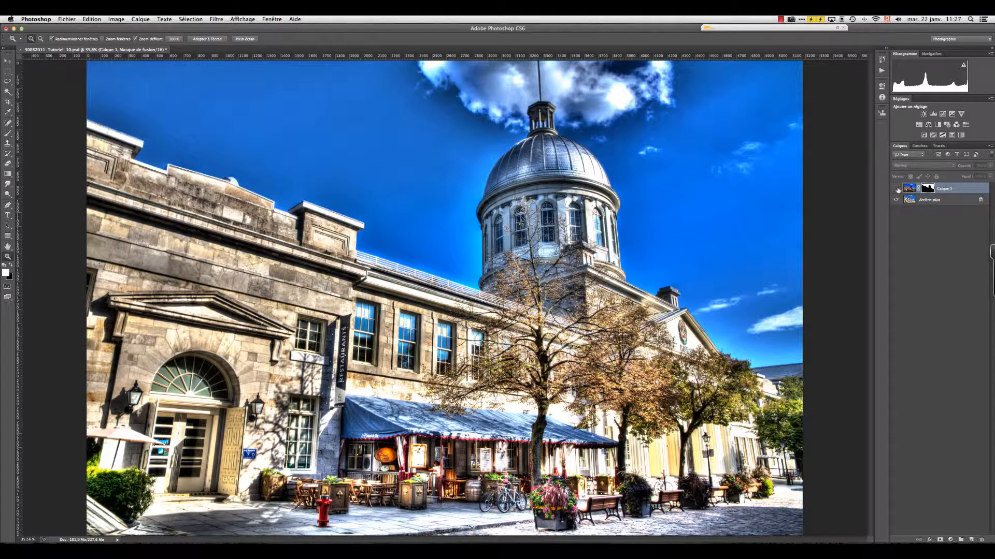
left_click(896, 188)
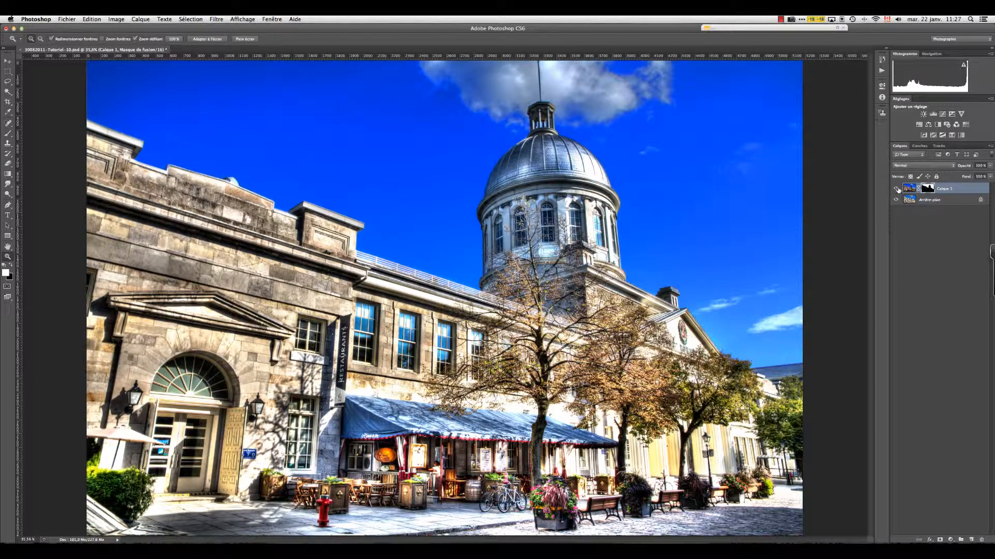
left_click(896, 189)
left_click(896, 189)
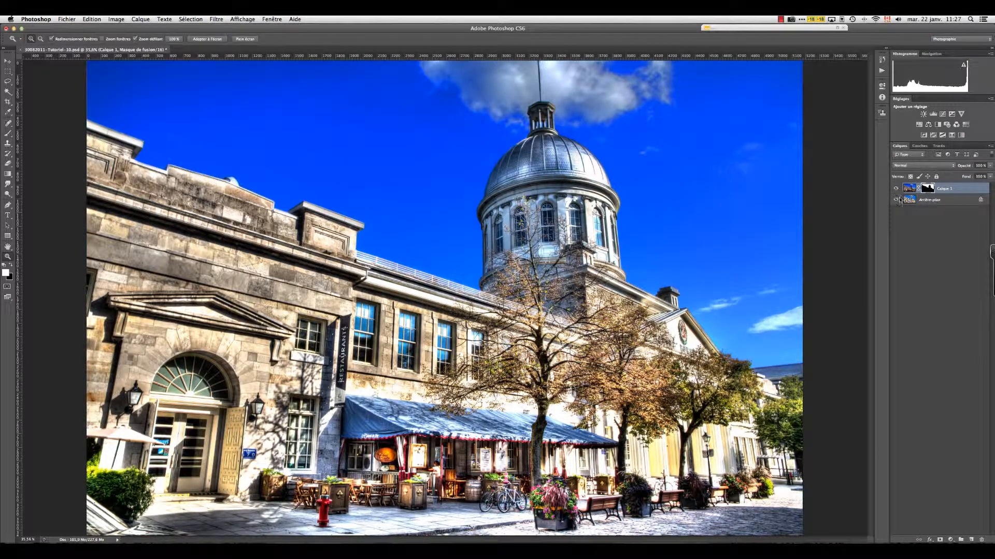